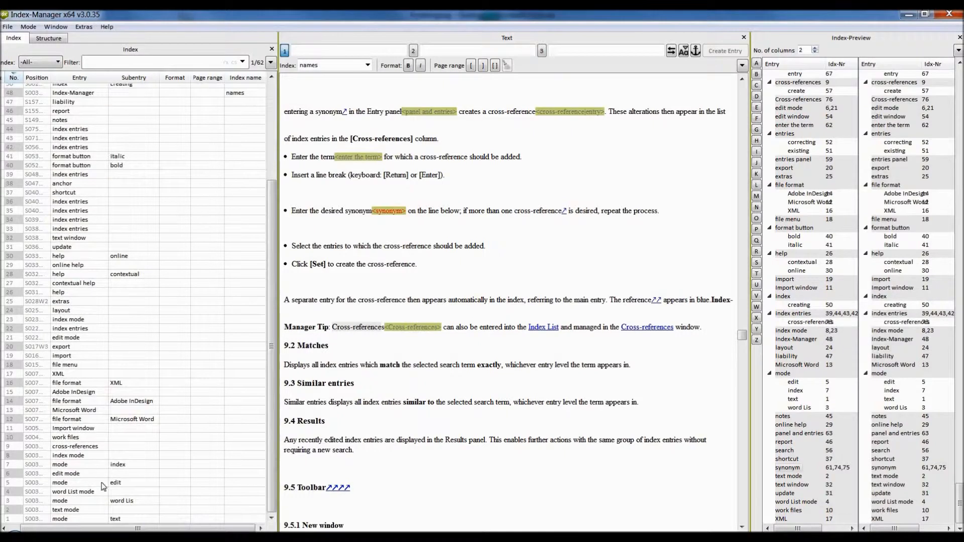
Correct the misspelled subentry "word Lis" of the "mode" entry to "word list".
double_click(134, 501)
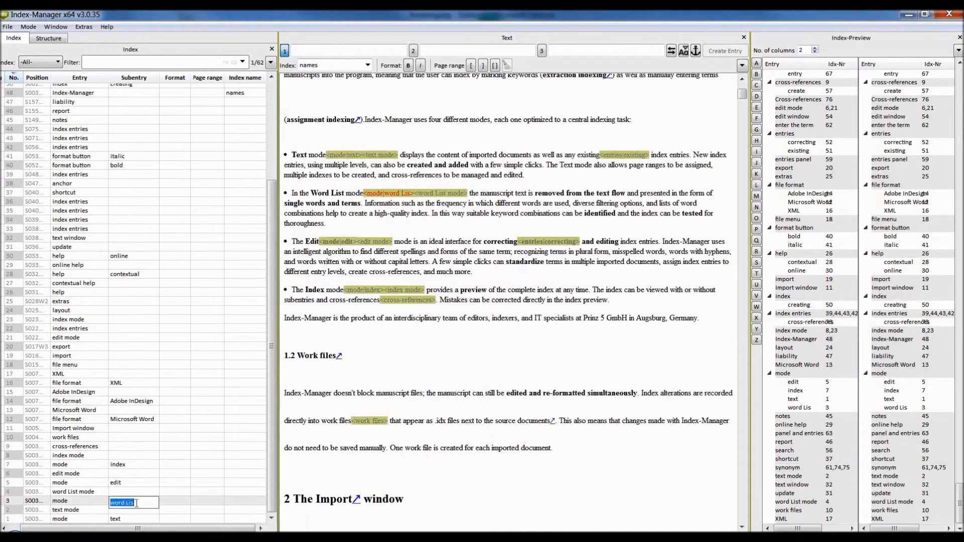
click(136, 502)
click(126, 504)
Apply bold formatting to the "anchor" entry in the index list.
scroll(97, 354, up, 2)
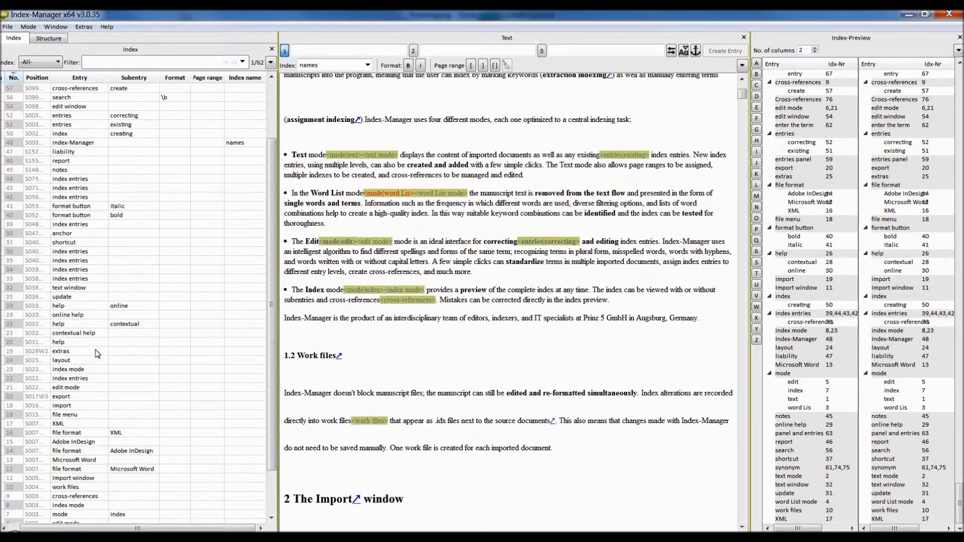
scroll(97, 353, up, 3)
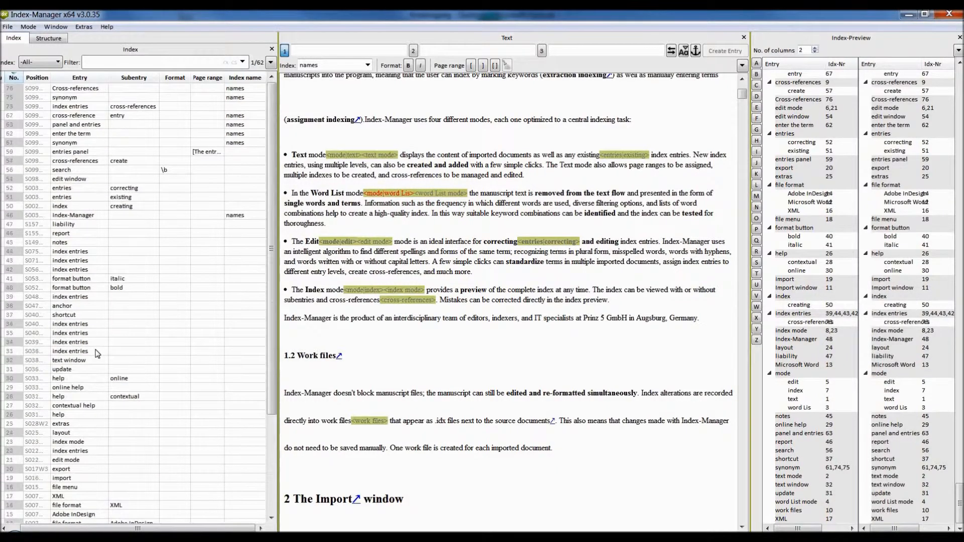
click(80, 305)
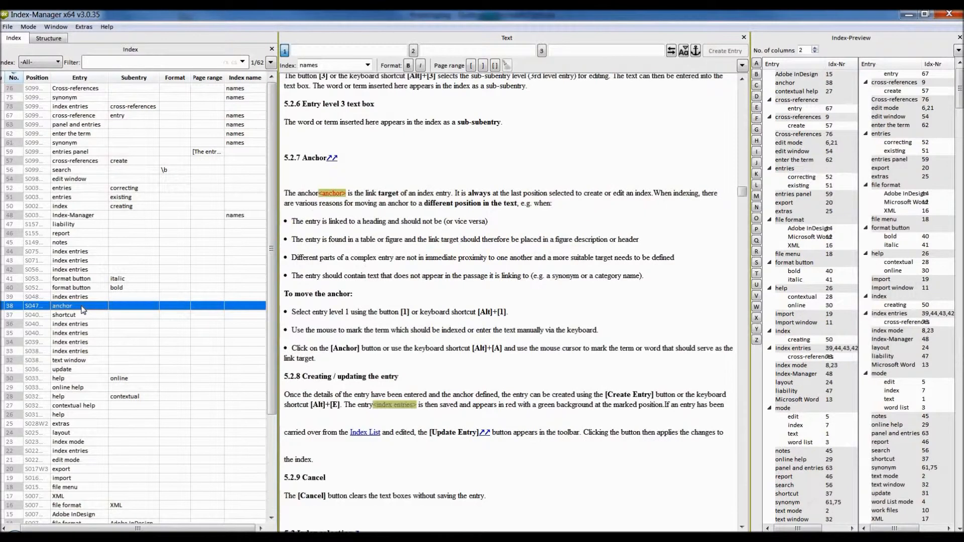
right_click(84, 310)
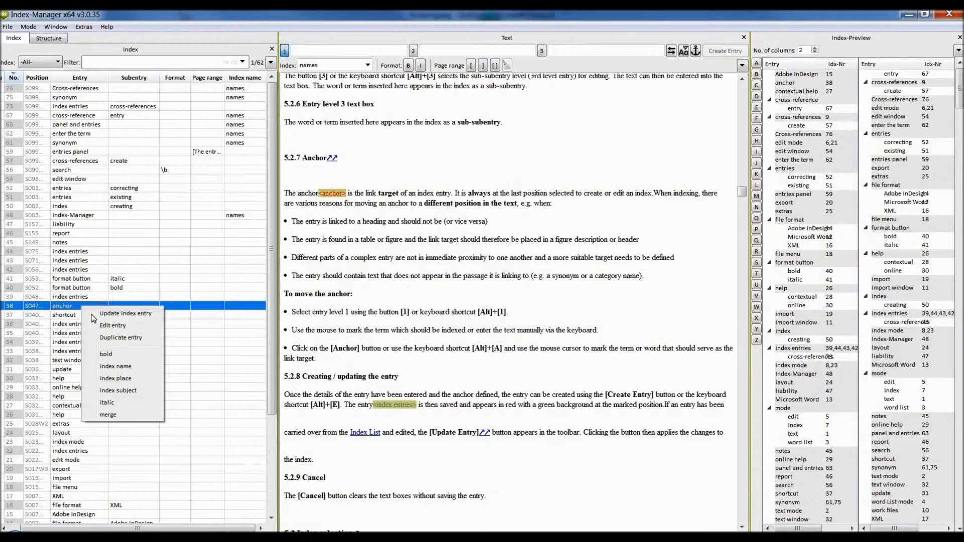
click(105, 355)
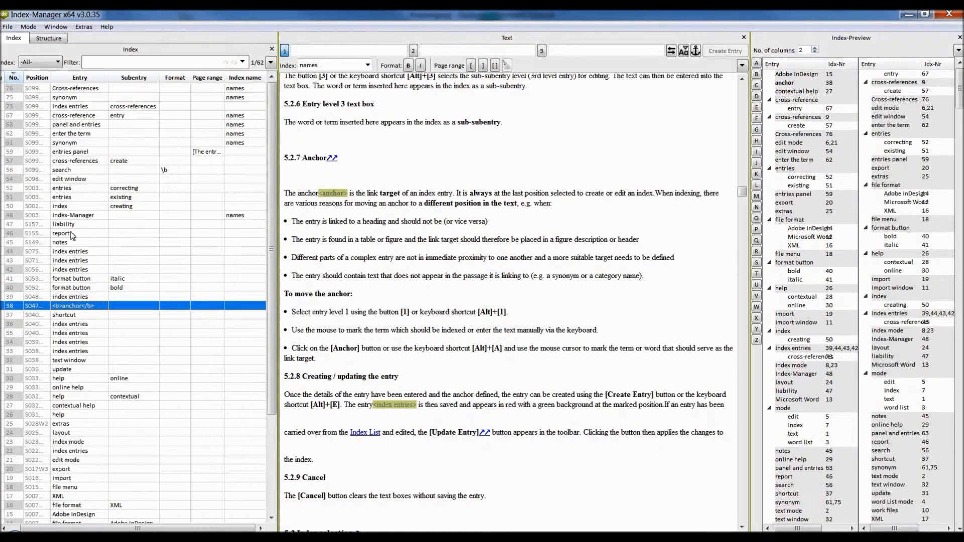
Assign the "edit window" entry to the place index.
click(75, 179)
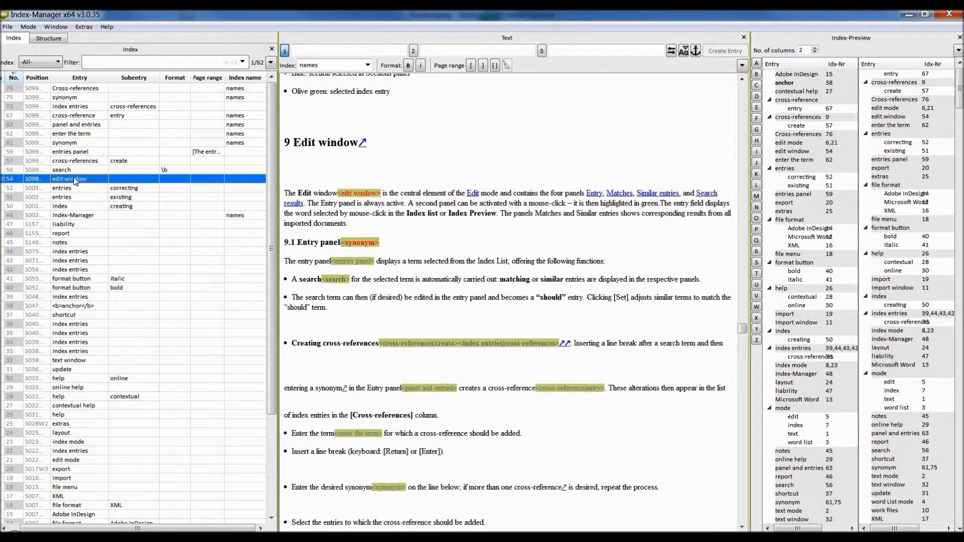
right_click(74, 181)
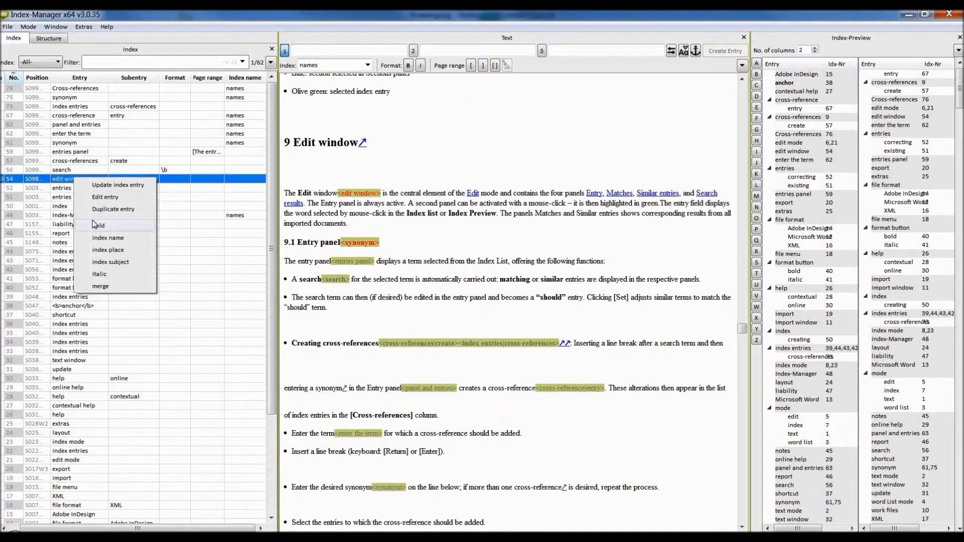
click(113, 252)
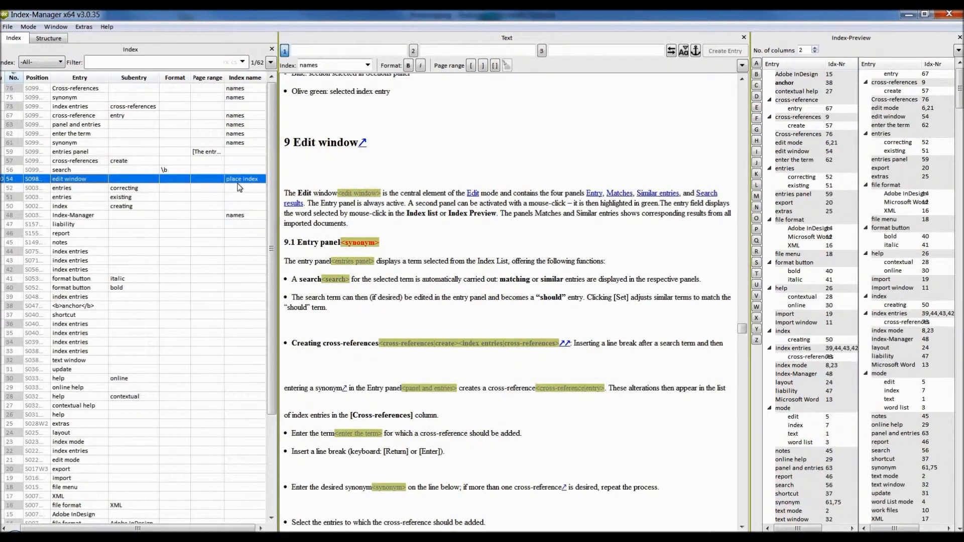
Sort the index list by descending subentry and duplicate the XML, word list, text, Microsoft Word, edit, correcting, contextual and Adobe InDesign entries.
click(138, 81)
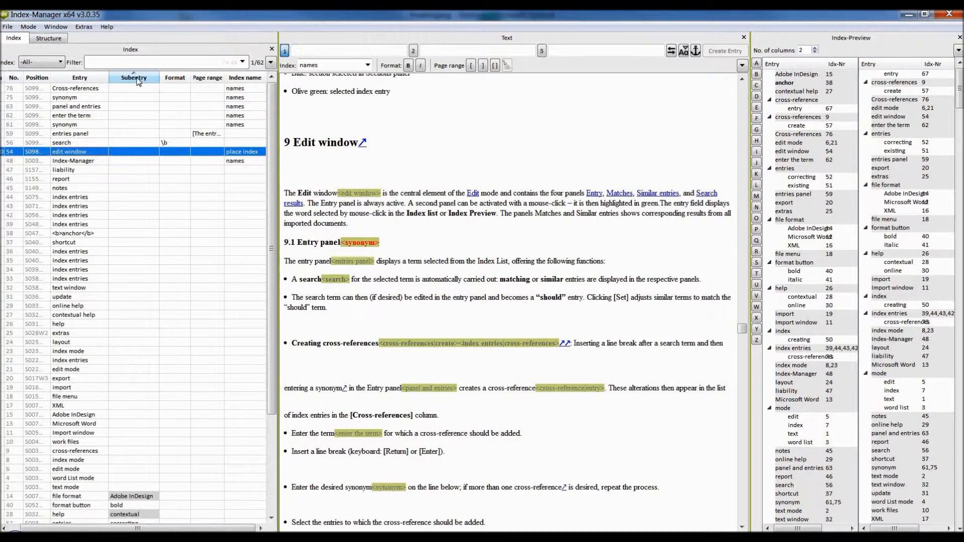
click(139, 81)
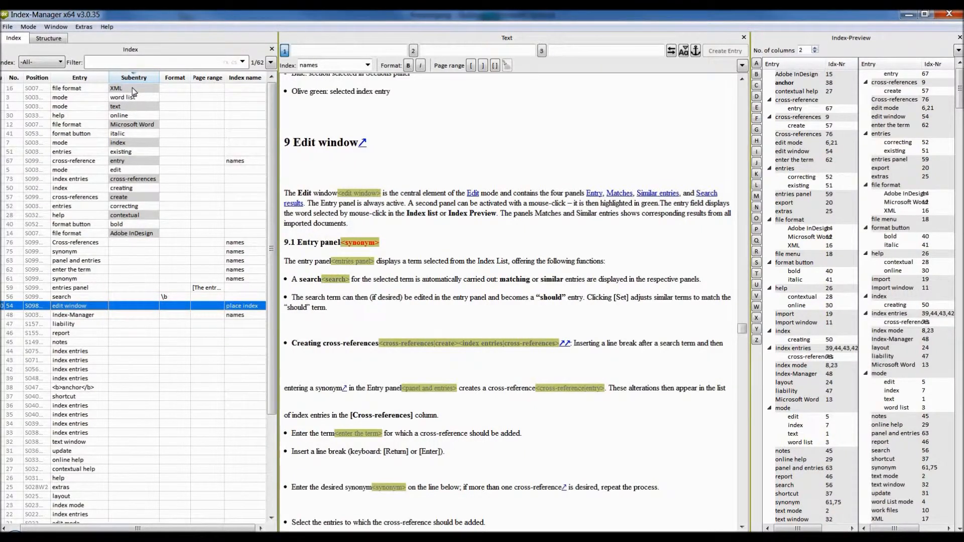
click(133, 88)
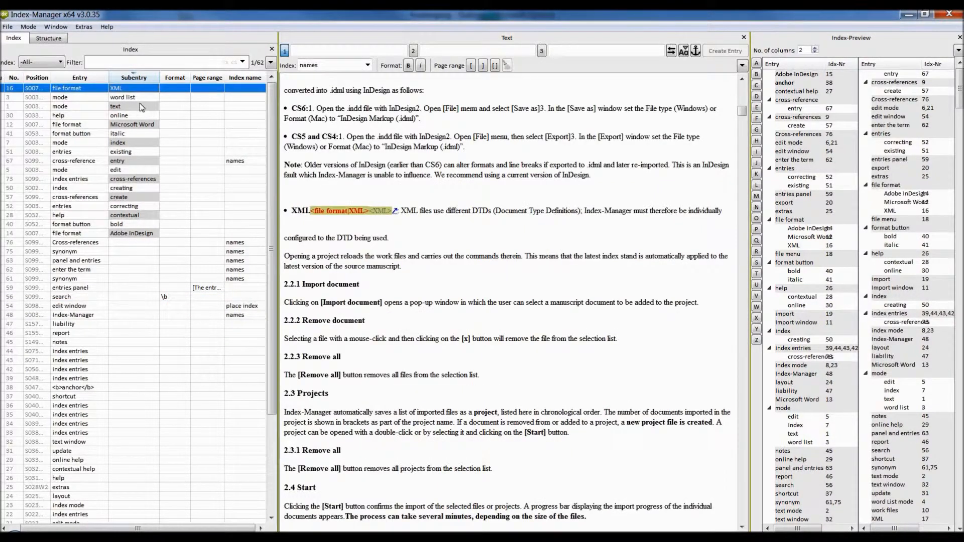
ctrl+click(137, 98)
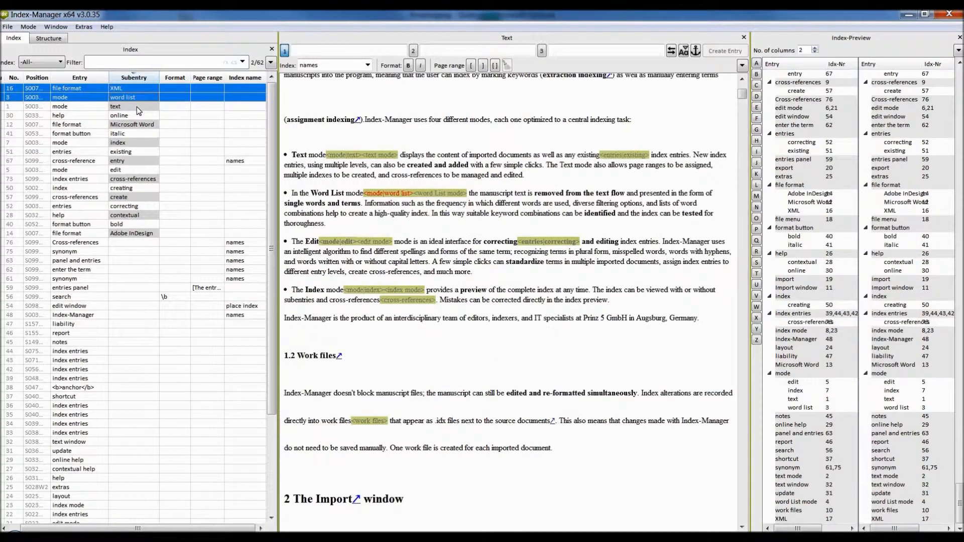
ctrl+click(137, 107)
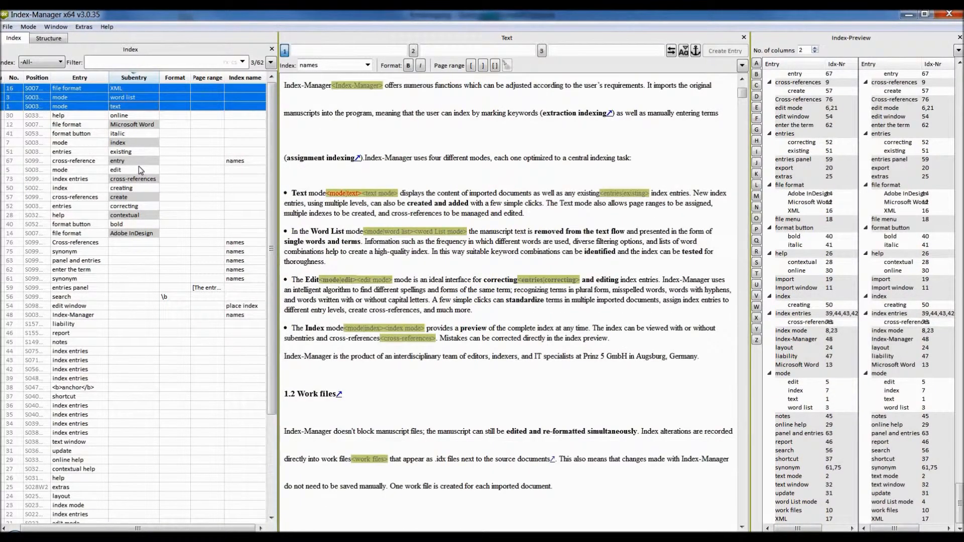
ctrl+click(138, 168)
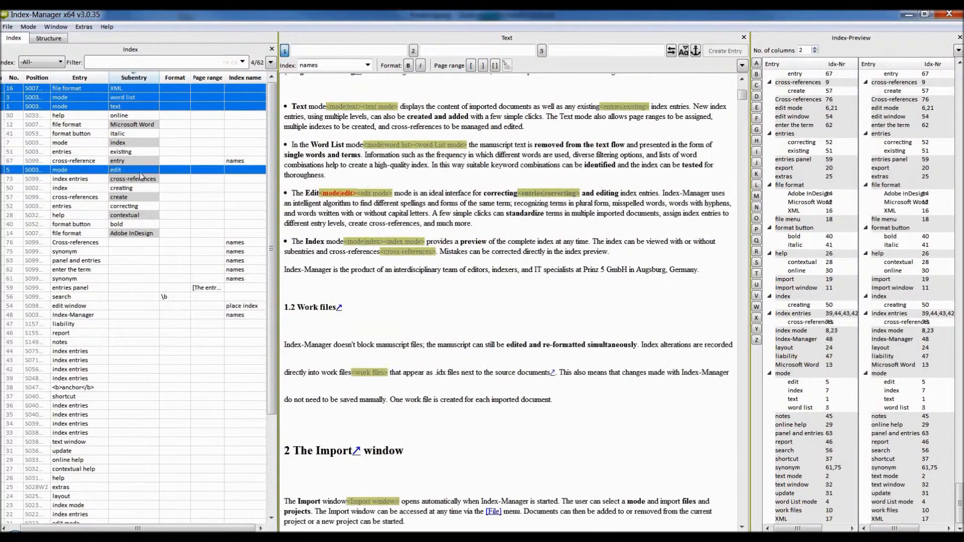
ctrl+click(139, 207)
ctrl+click(141, 215)
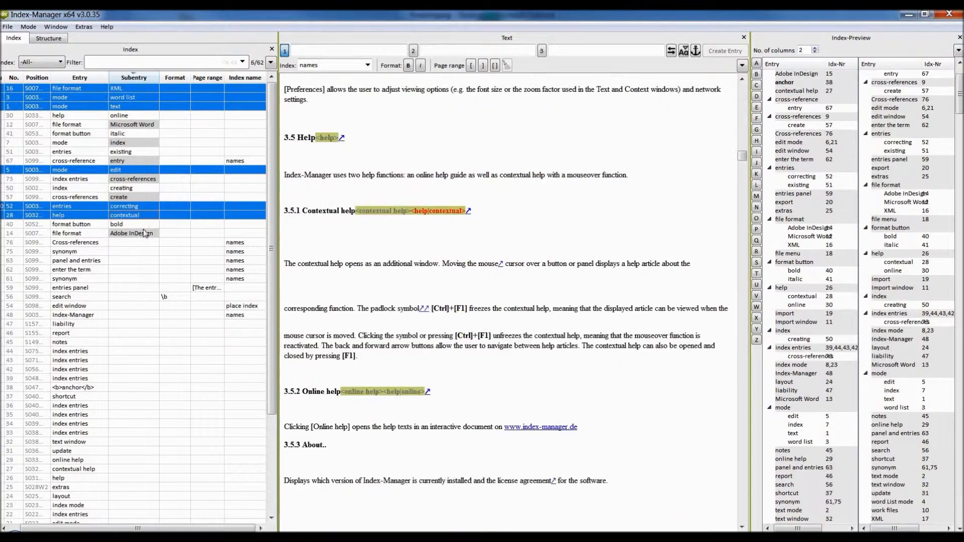
ctrl+click(143, 234)
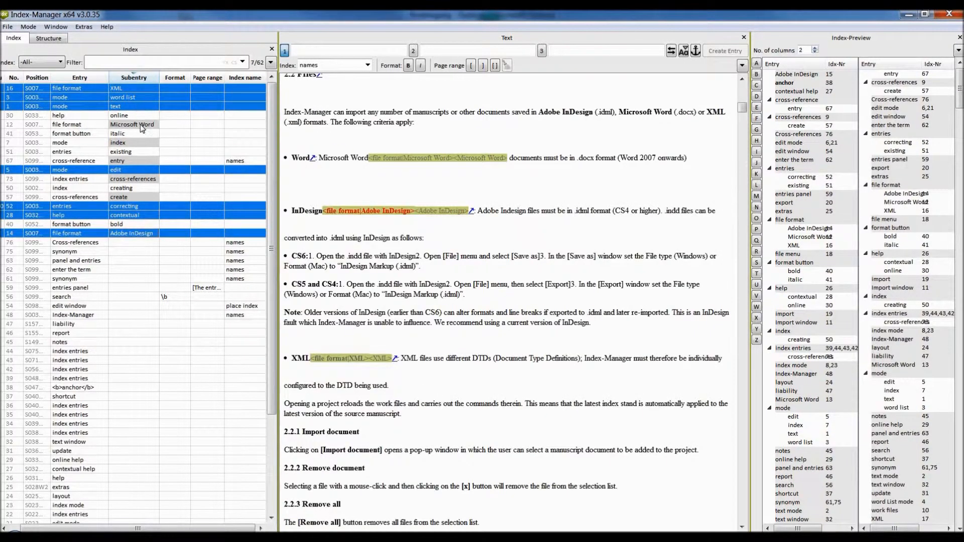
ctrl+click(142, 126)
right_click(141, 125)
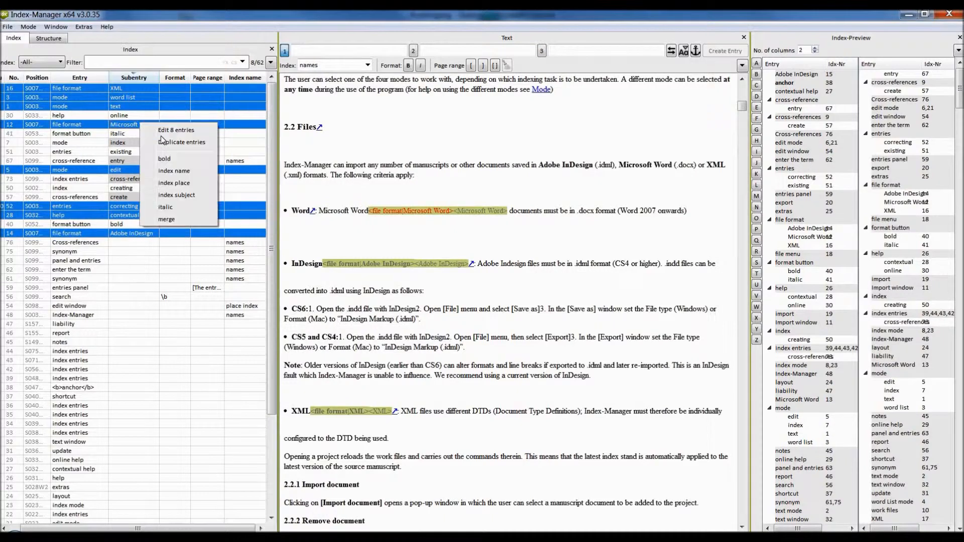
click(166, 145)
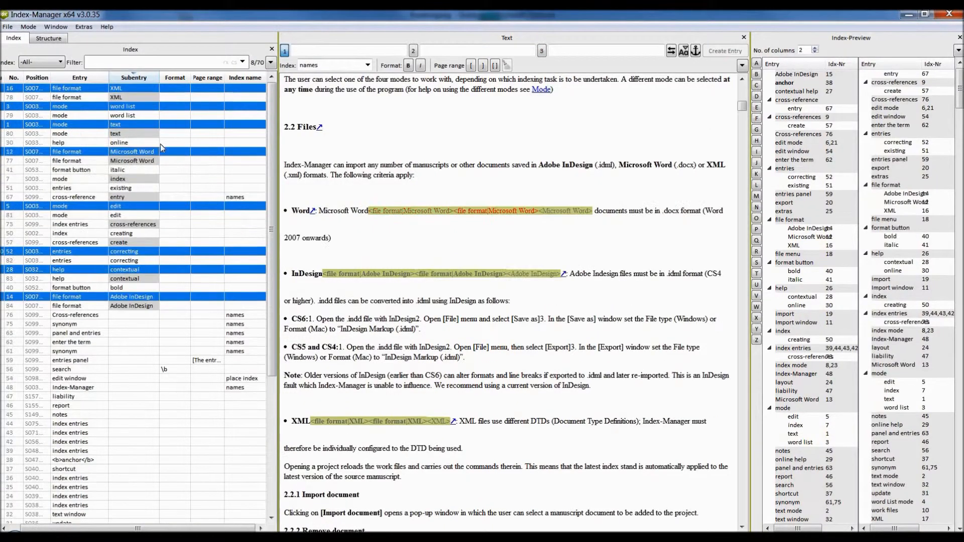
Load the eight selected entries for joint editing and switch to Index mode.
right_click(160, 153)
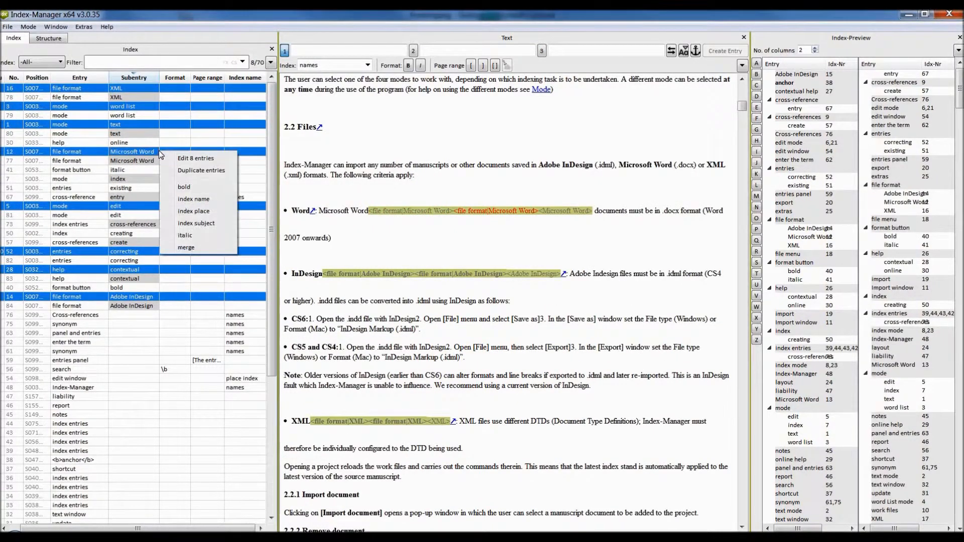
click(195, 158)
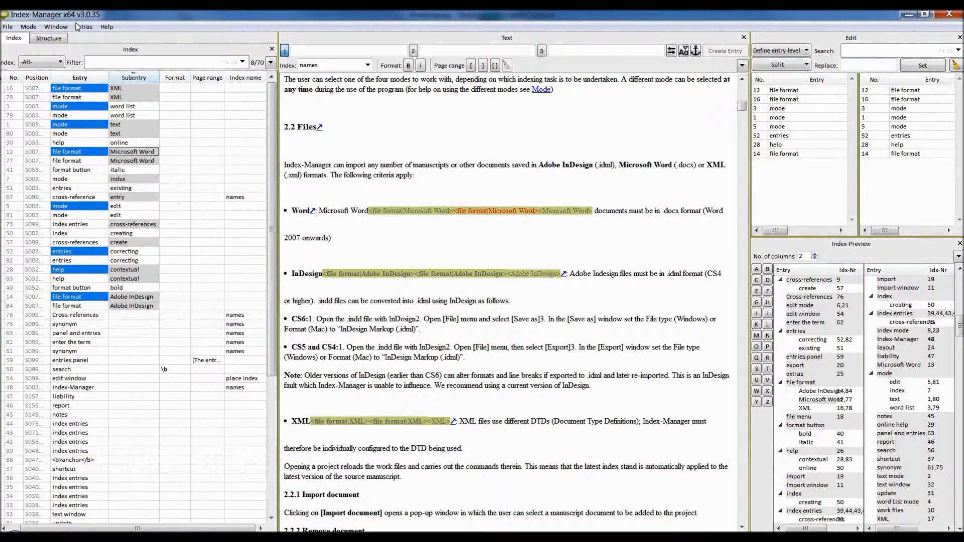
click(32, 25)
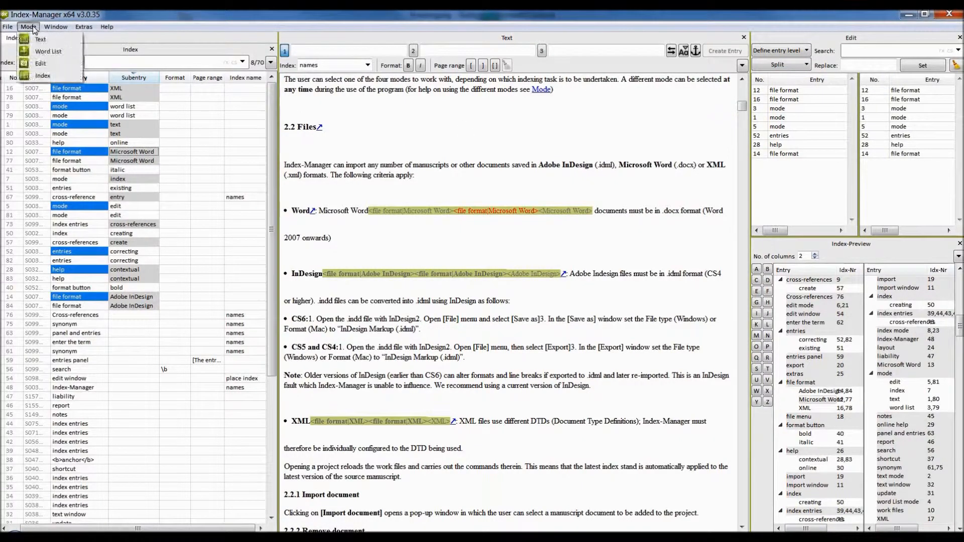
click(46, 77)
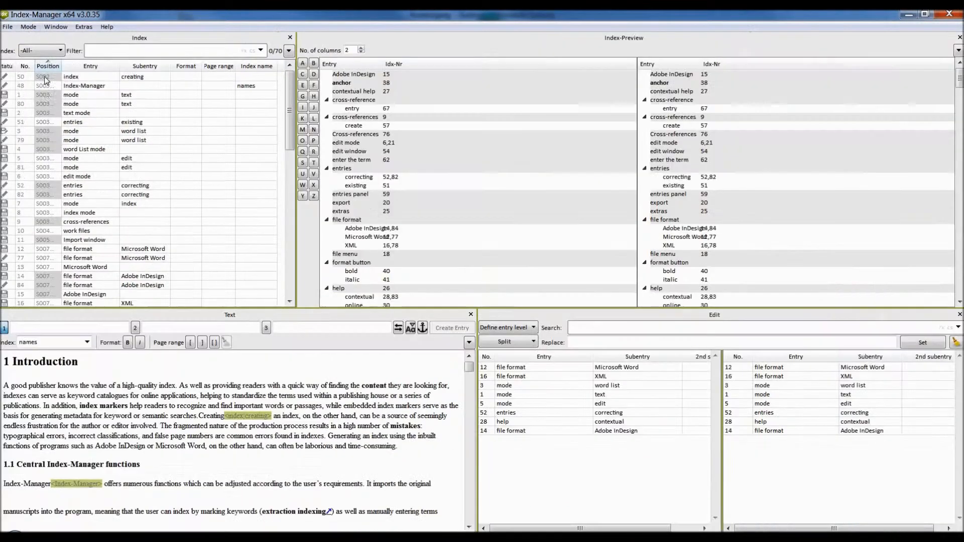
Widen the entry column of the index preview and swap levels 1 and 2 of the entries loaded for editing.
double_click(384, 64)
drag(426, 66, 425, 66)
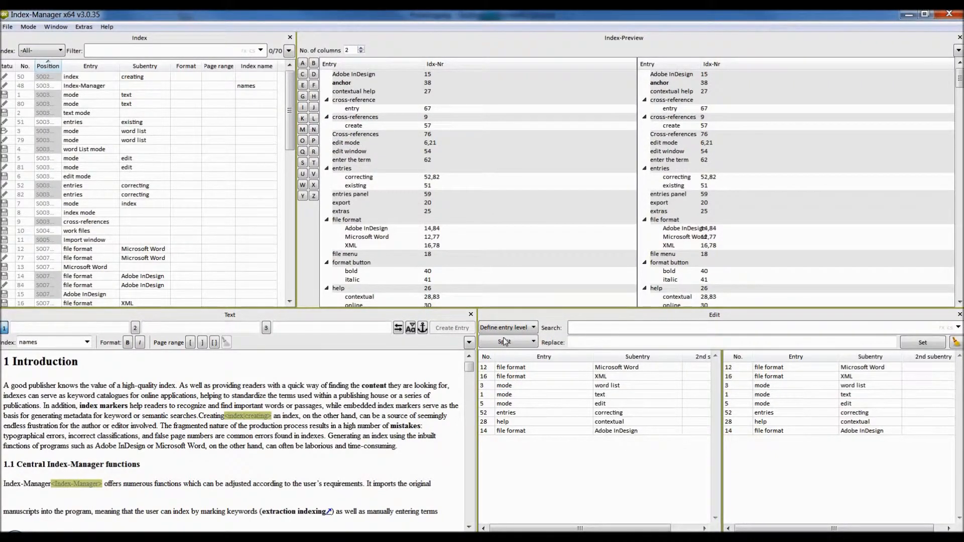
click(532, 329)
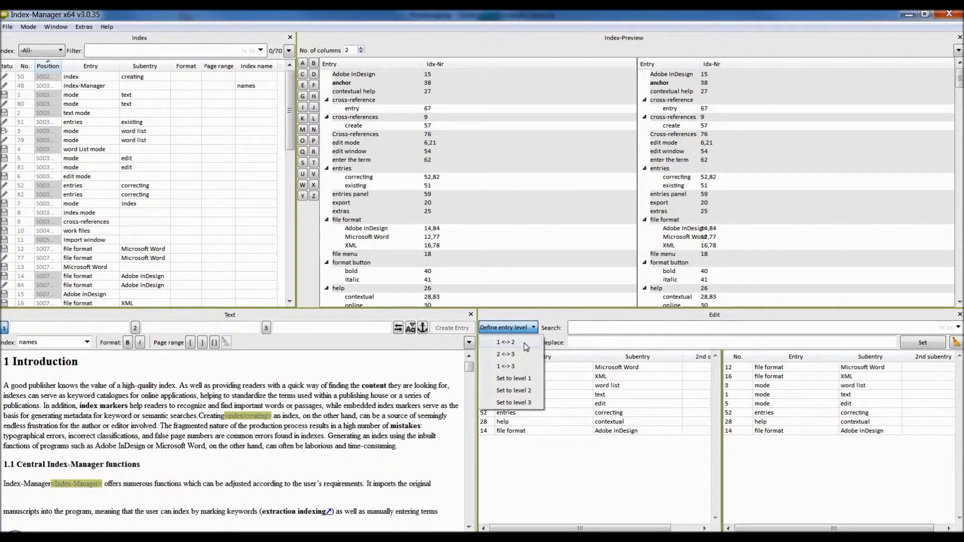
click(526, 346)
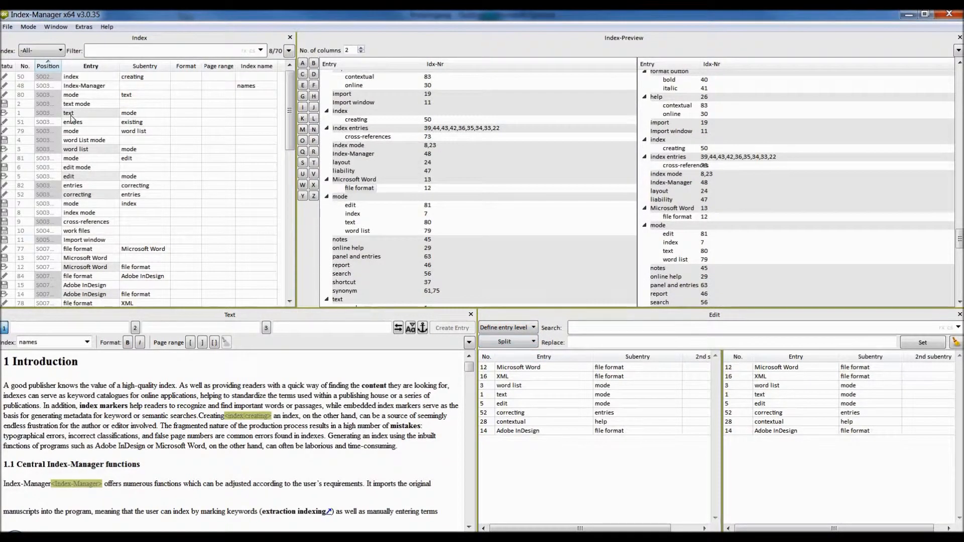
Filter the index list by "entr" and clear the previously loaded entries from the Edit window.
click(100, 50)
text(entr)
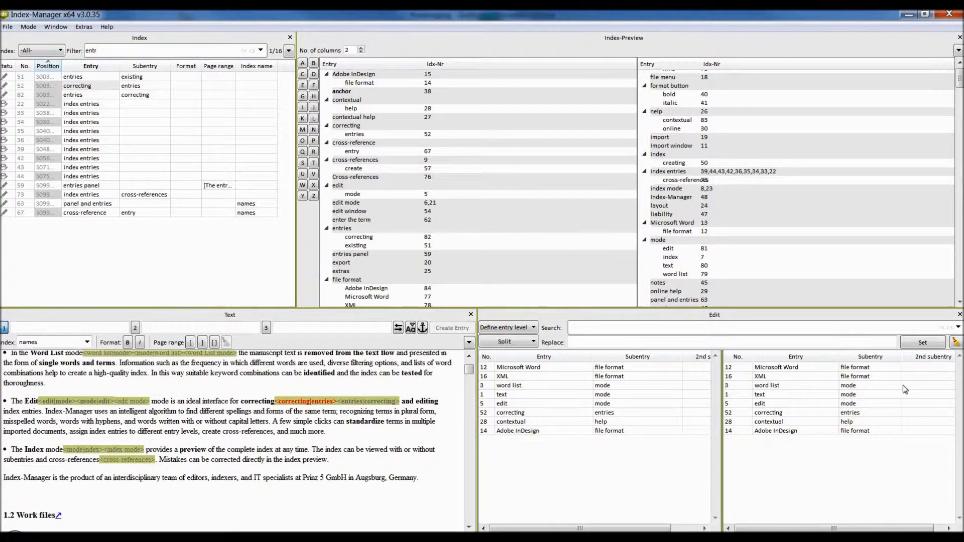
click(955, 343)
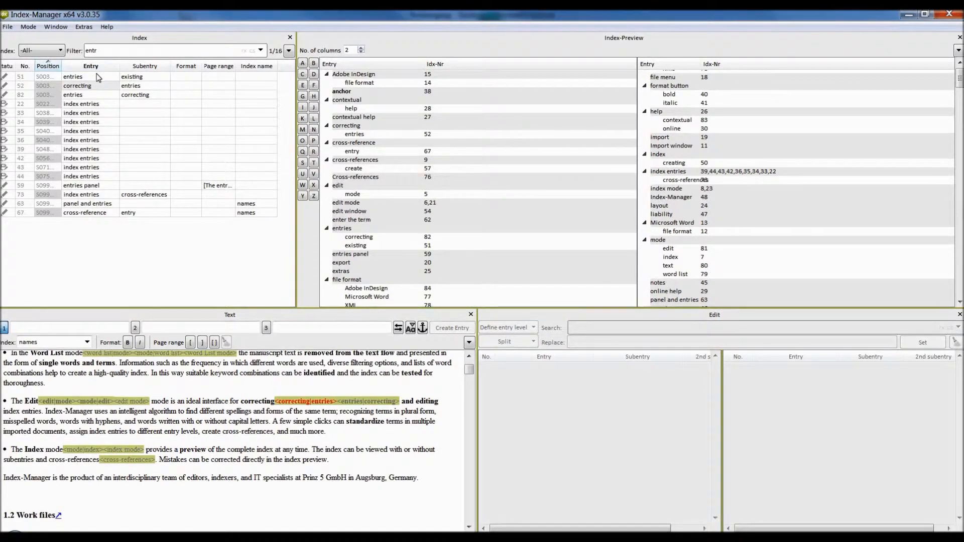
Load all the filtered index entries for joint editing.
click(98, 77)
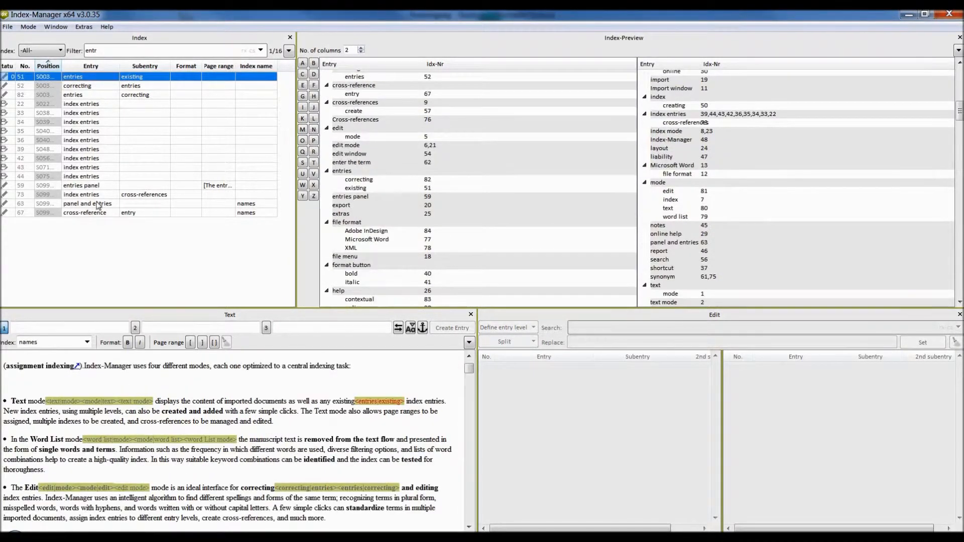
shift+click(103, 216)
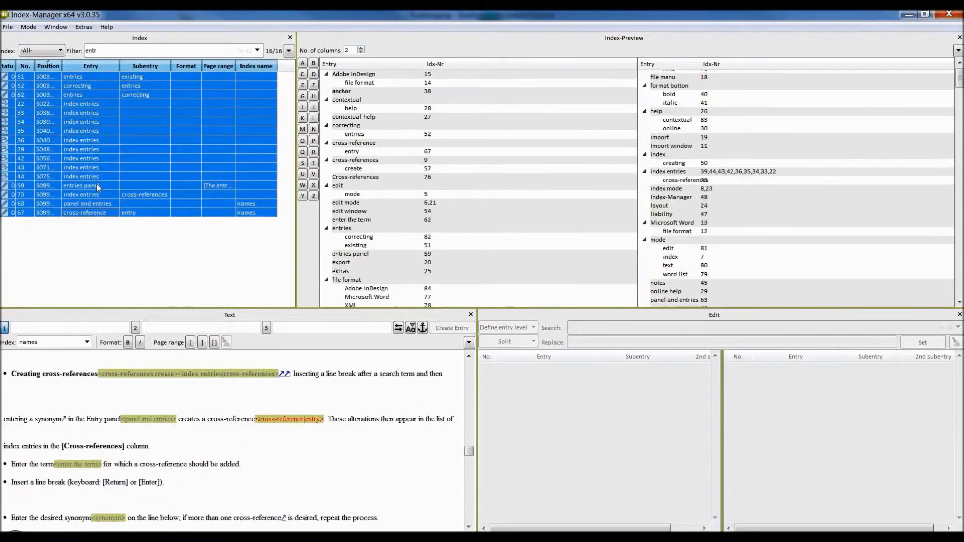
right_click(87, 146)
click(107, 153)
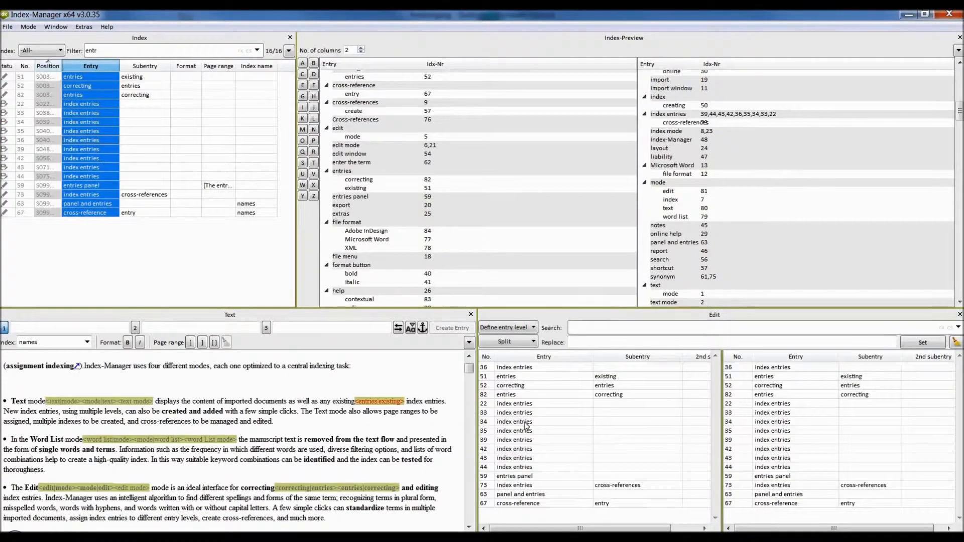
Replace "entries" with "entry" in all the loaded index entries.
text(entri)
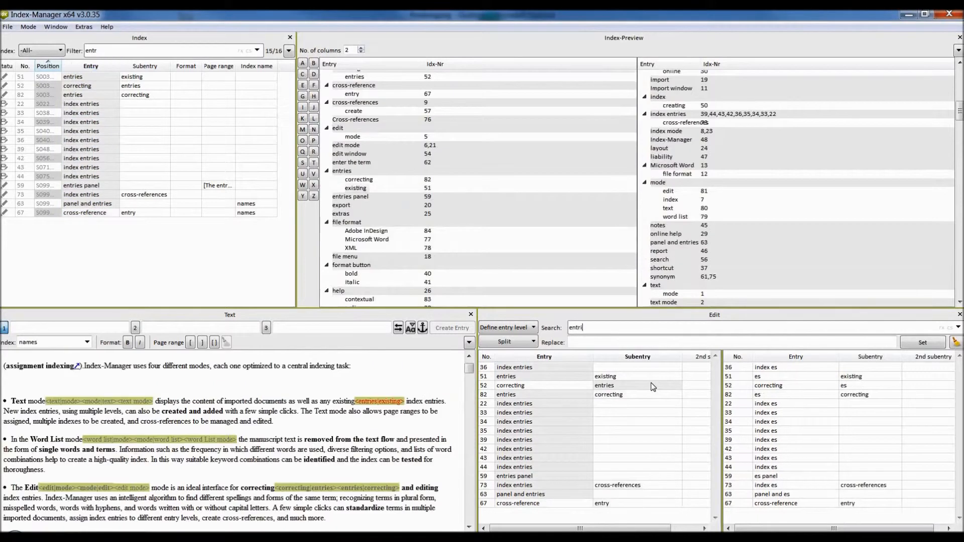
text(es)
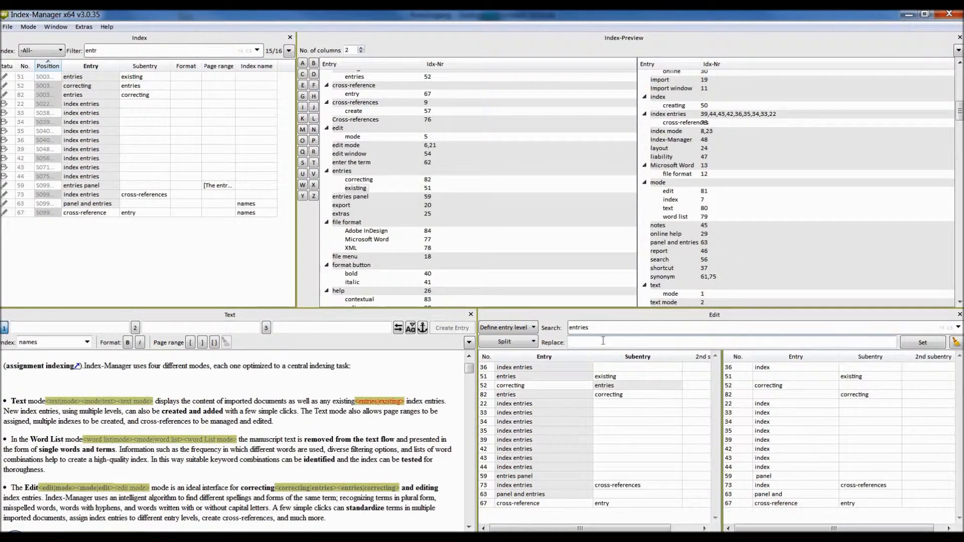
click(603, 341)
text(entry)
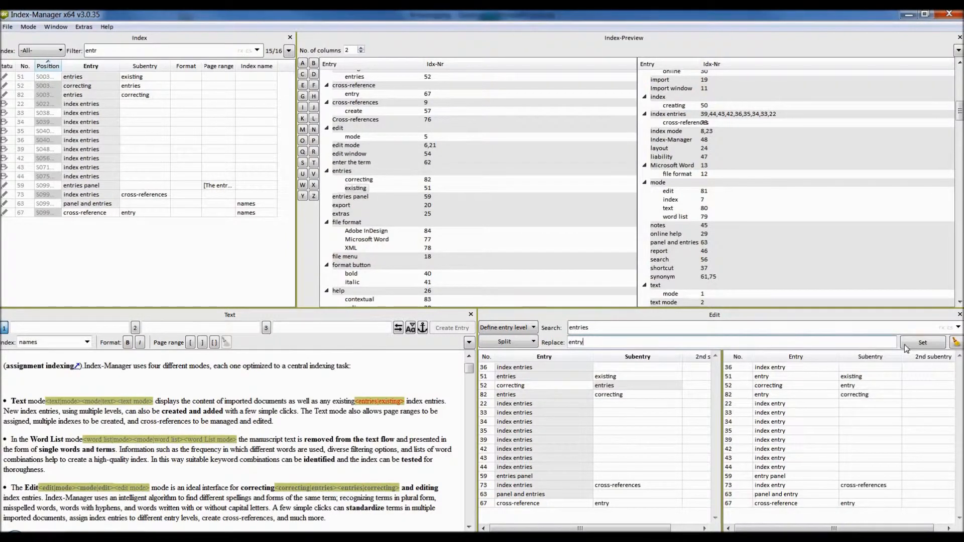
click(923, 343)
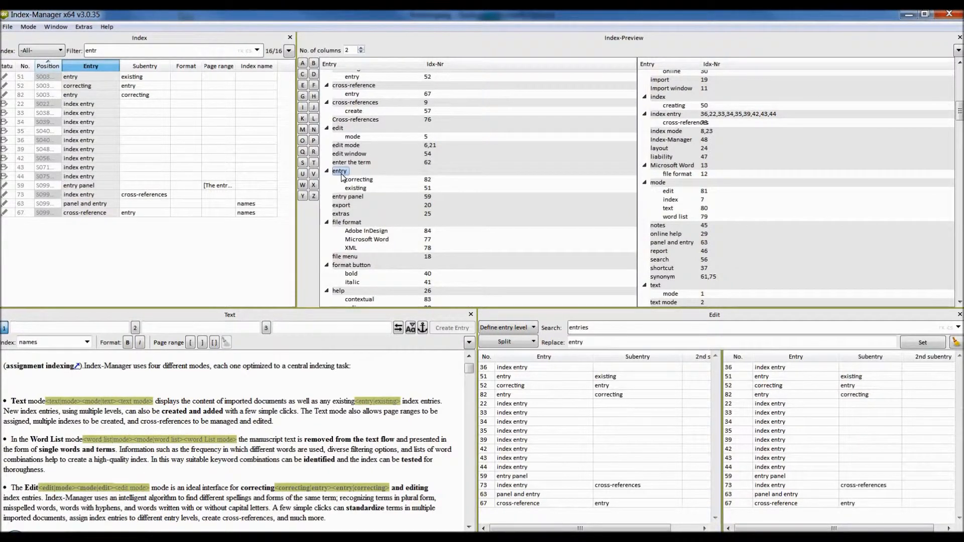
Rename the main entry "cross-reference" to "cross-references" directly in the index preview.
scroll(342, 177, up, 1)
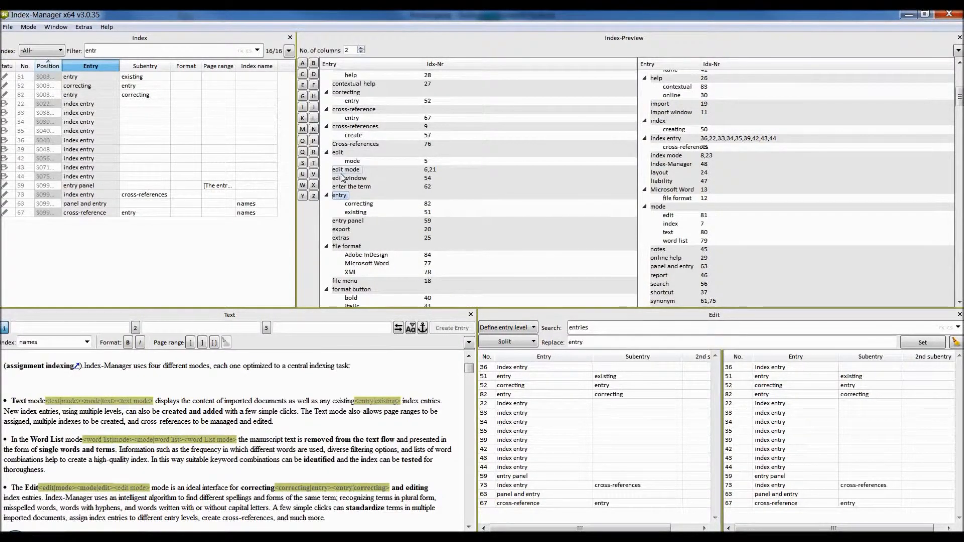
scroll(342, 177, up, 1)
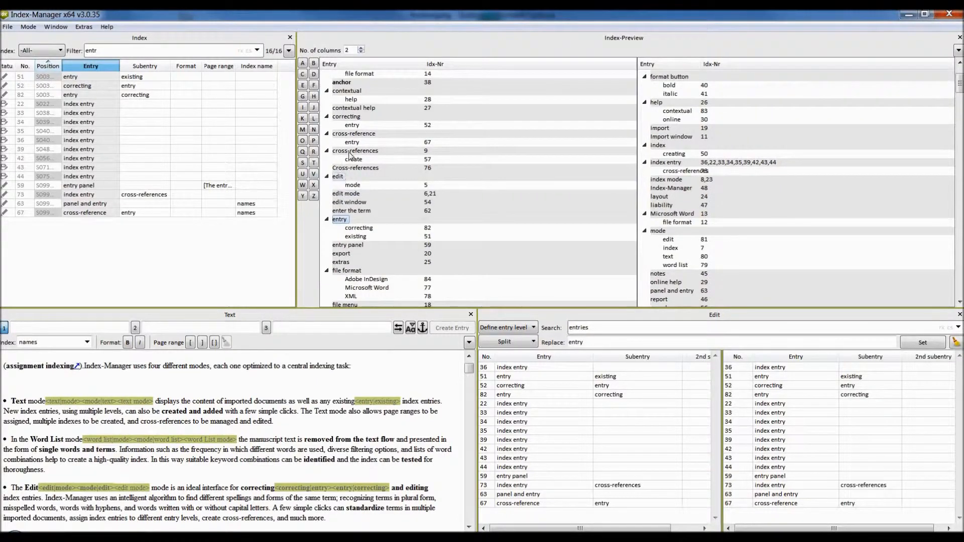
click(379, 140)
click(379, 139)
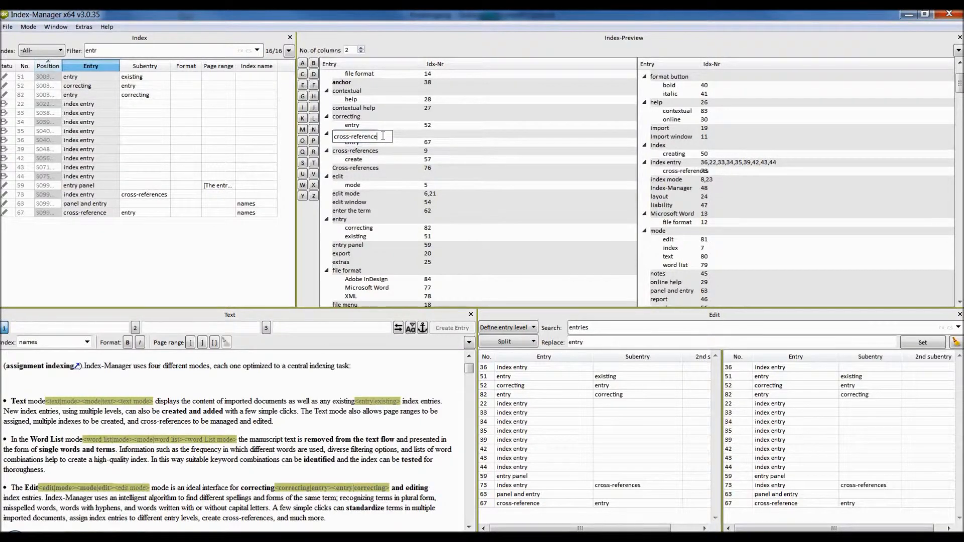
text(s)
key(Return)
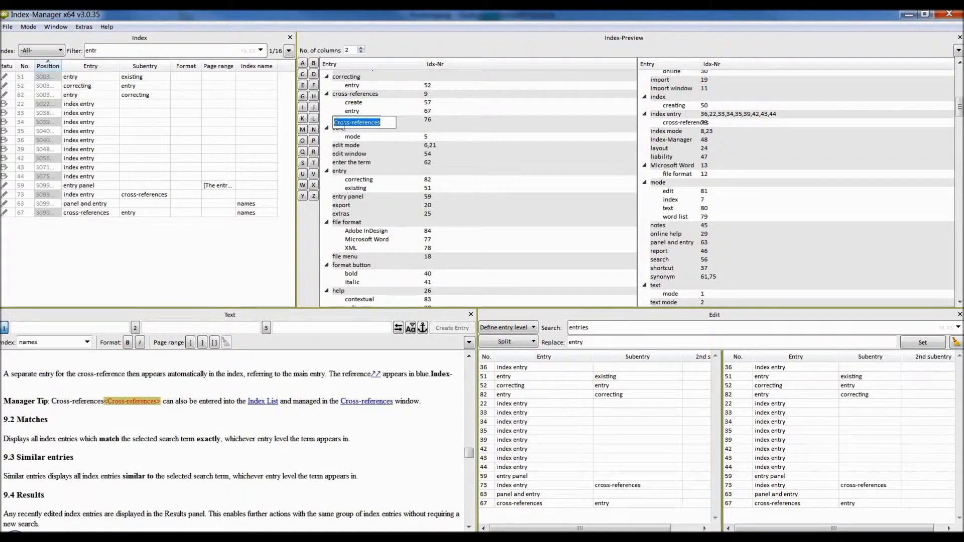
Change the capitalized entry "Cross-references" to lowercase "cross-references" in the index preview.
click(344, 123)
text(c)
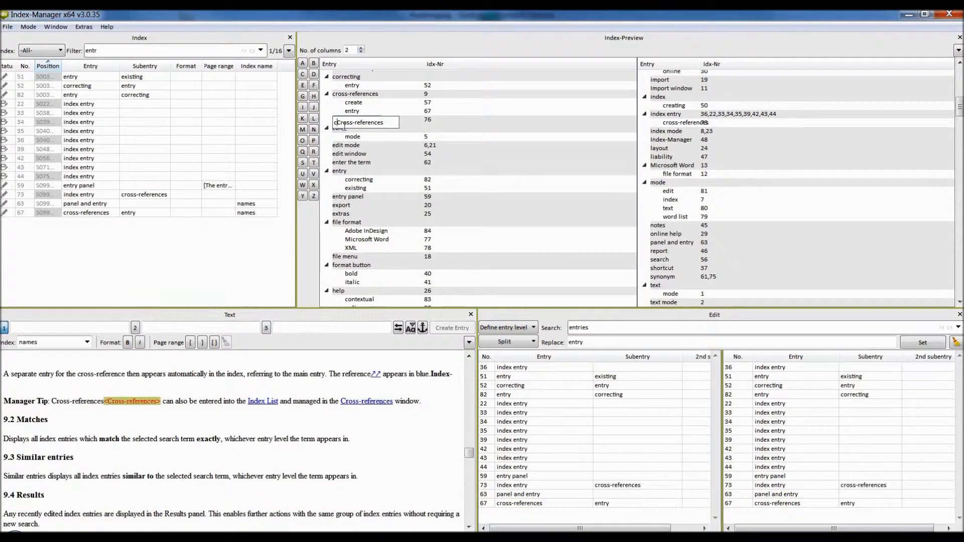
key(Delete)
key(Return)
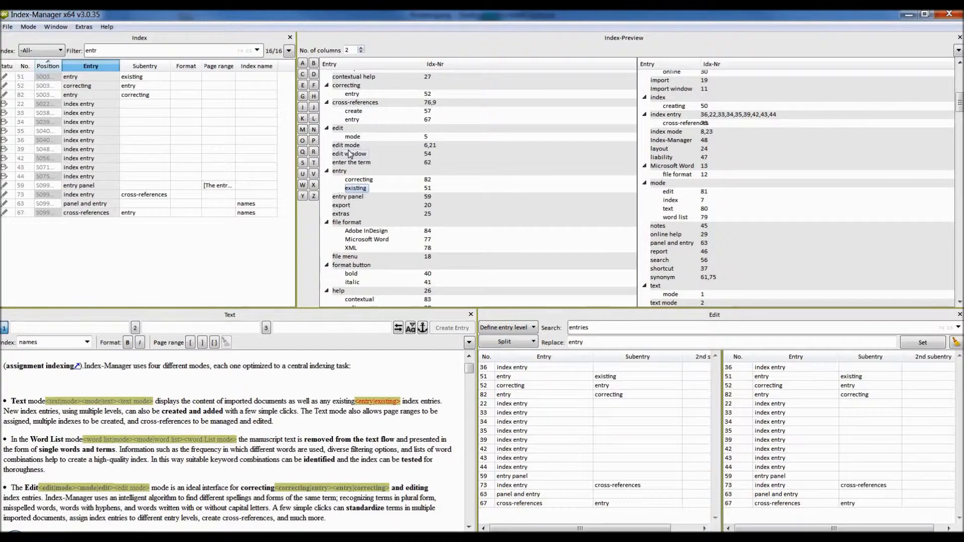
Rename the entry "synonym" to "synonyms" in the index preview and select the renamed entry to locate it in the text.
scroll(348, 150, up, 2)
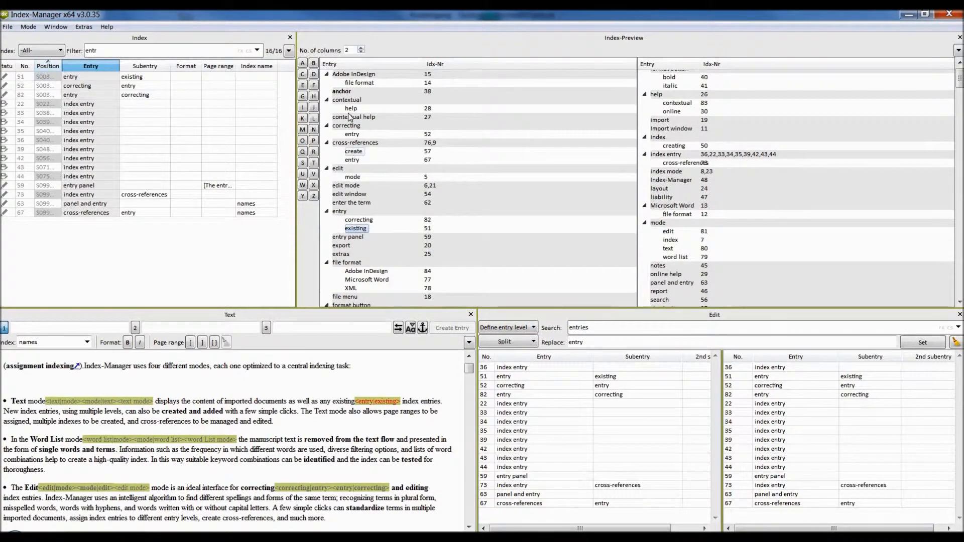
click(302, 107)
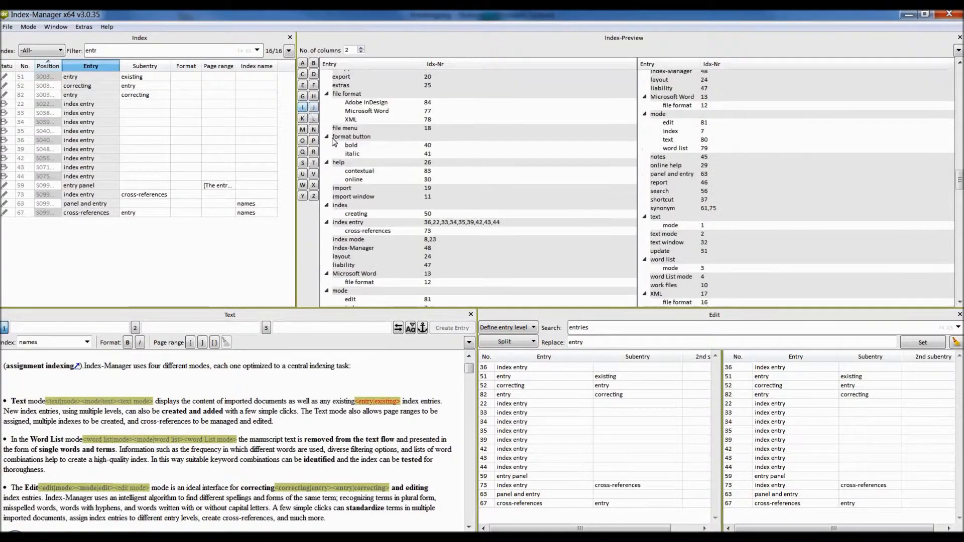
scroll(353, 159, down, 3)
scroll(353, 159, down, 1)
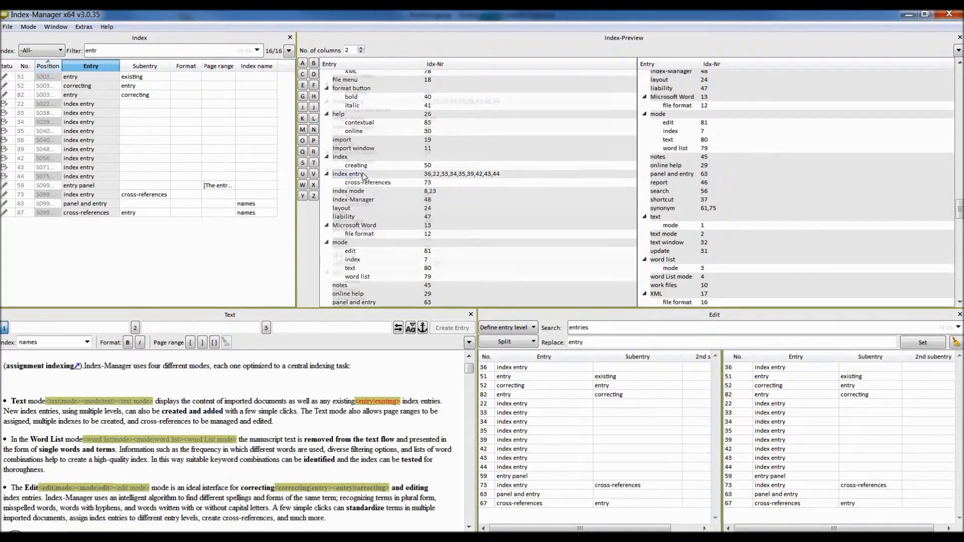
scroll(347, 241, down, 3)
click(345, 265)
click(345, 264)
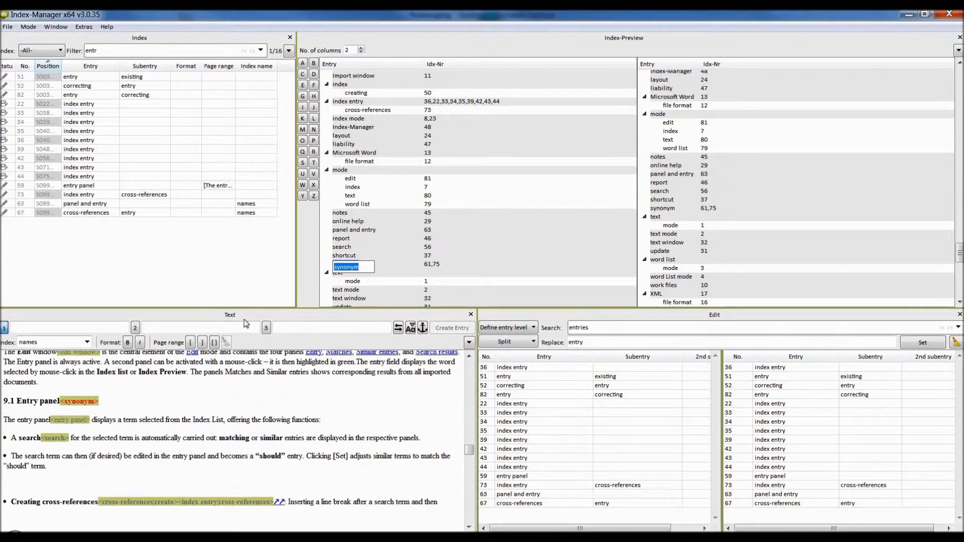
click(366, 267)
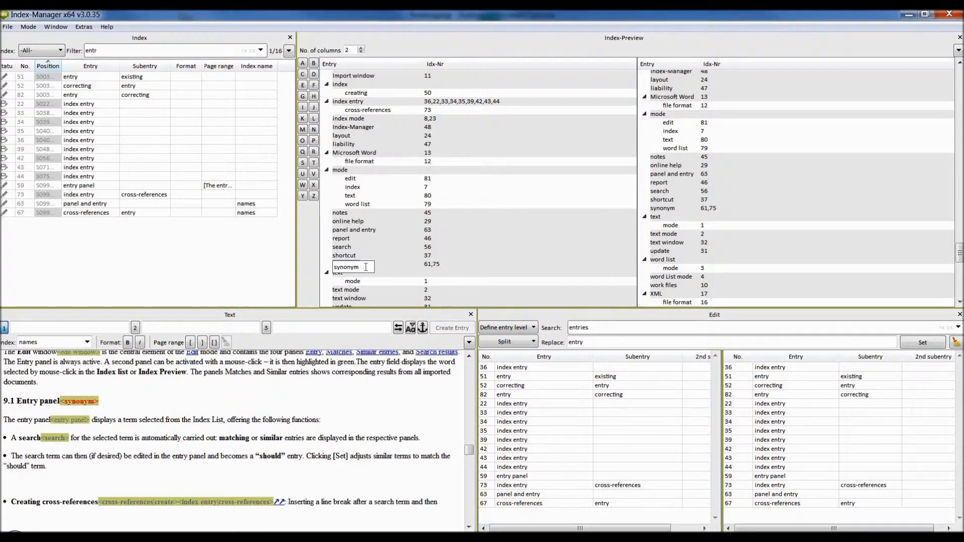
text(s)
key(Return)
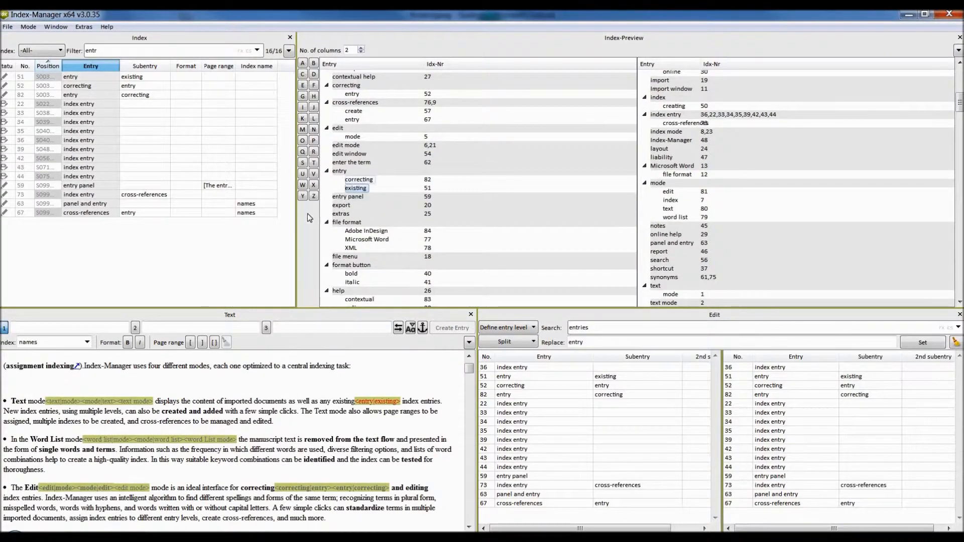
click(303, 163)
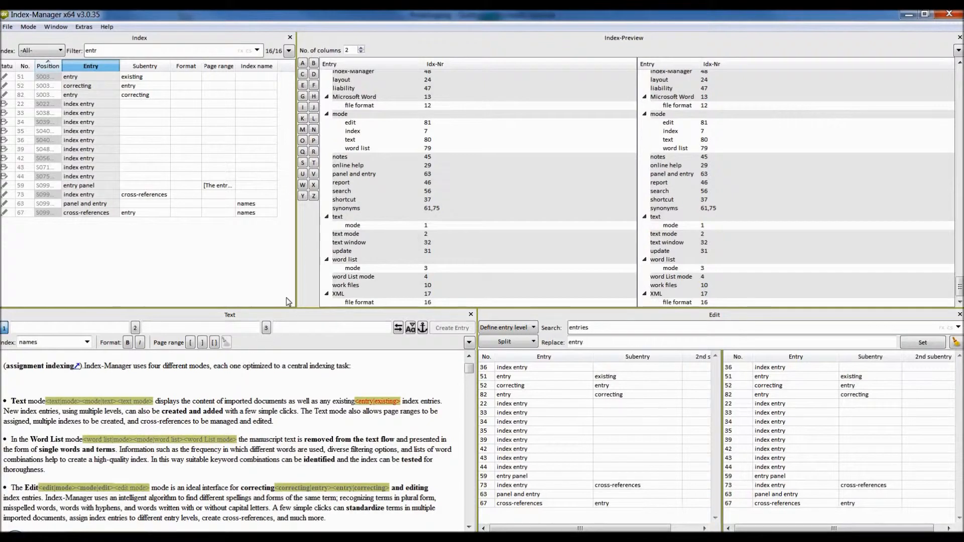
click(350, 209)
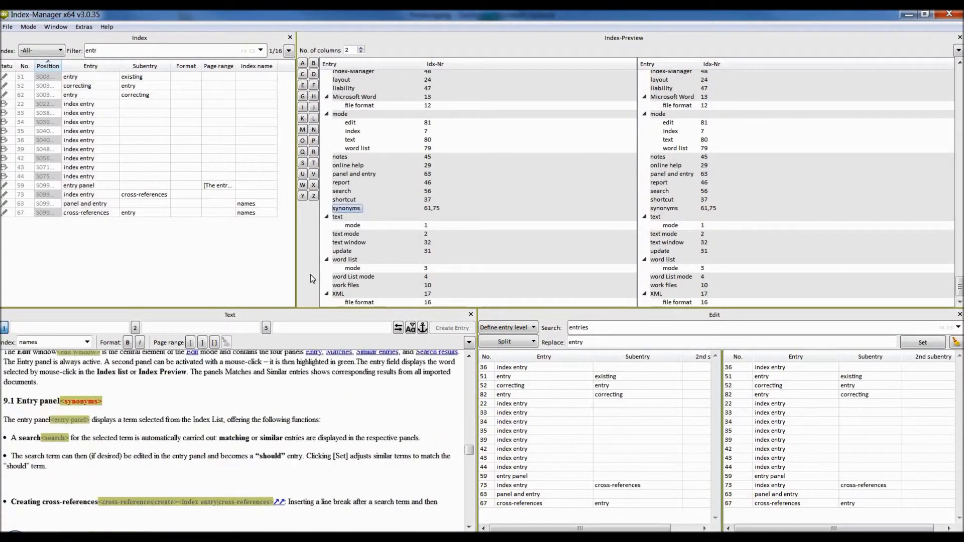